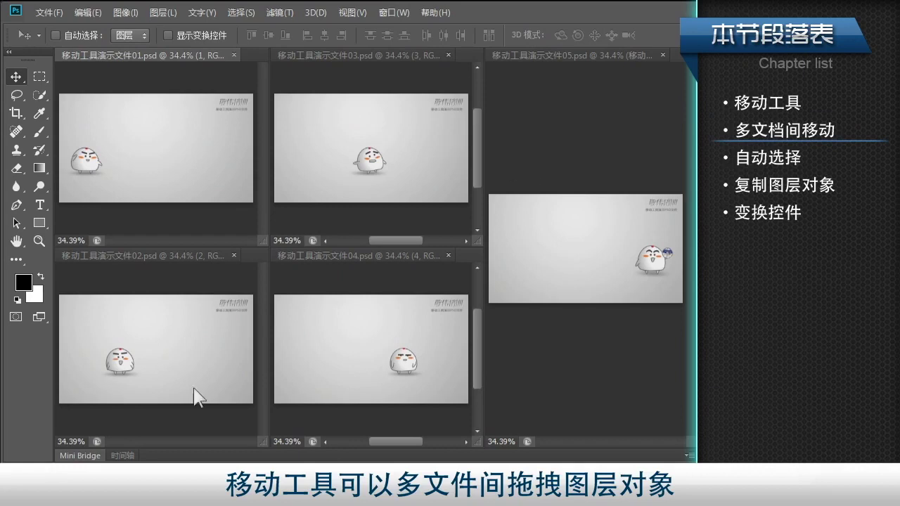
- Consolidate all floating documents into tabs (全部合并到此处) and bring document 04 forward
right_click(341, 52)
left_click(403, 64)
mouse_move(172, 57)
left_mouse_down()
mouse_move(612, 63)
mouse_move(77, 204)
mouse_move(340, 244)
mouse_move(162, 67)
mouse_move(812, 345)
mouse_move(566, 327)
left_mouse_up()
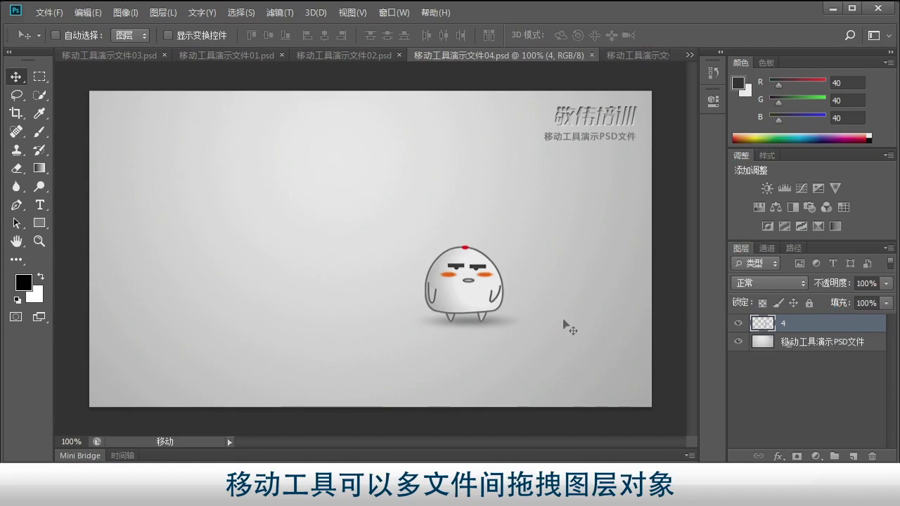
- Toggle visibility of layer 4 and the background in document 04, then select layer 5 in document 05
left_click(738, 323)
left_click(739, 323)
left_click(801, 342)
left_click(737, 343)
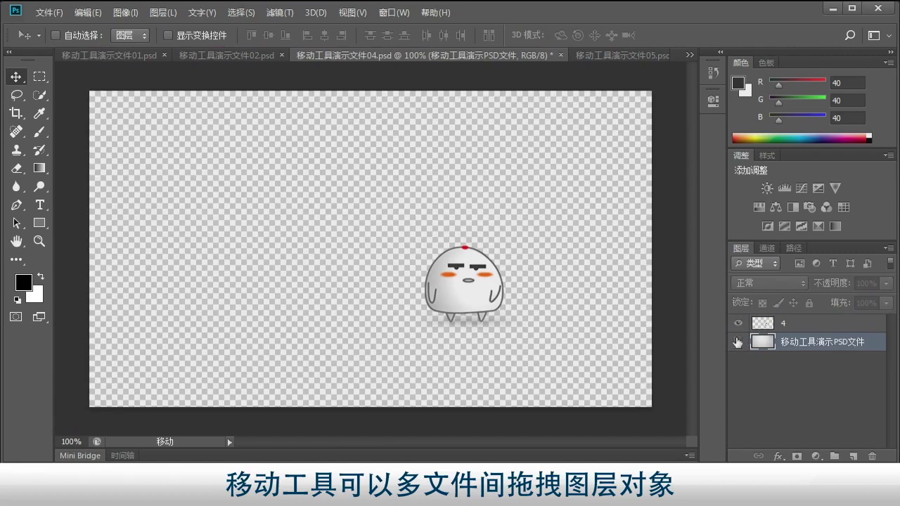
left_click(737, 342)
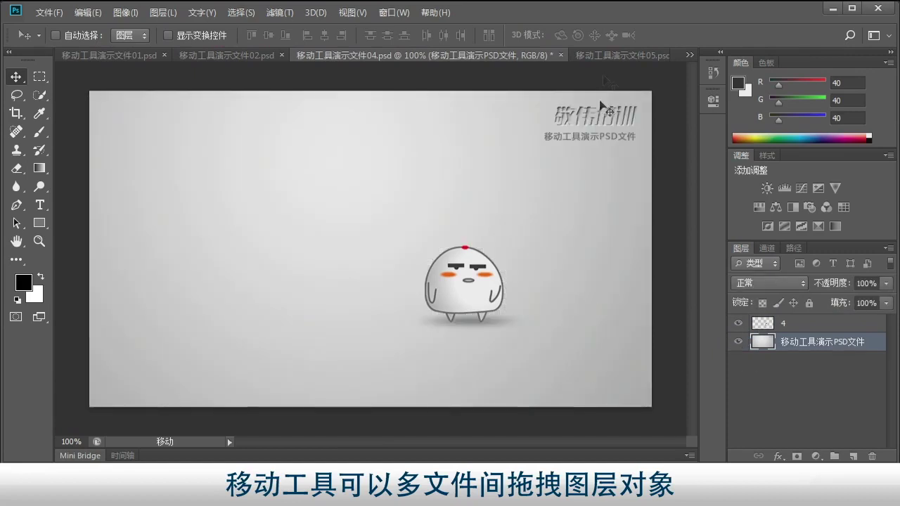
left_click(610, 56)
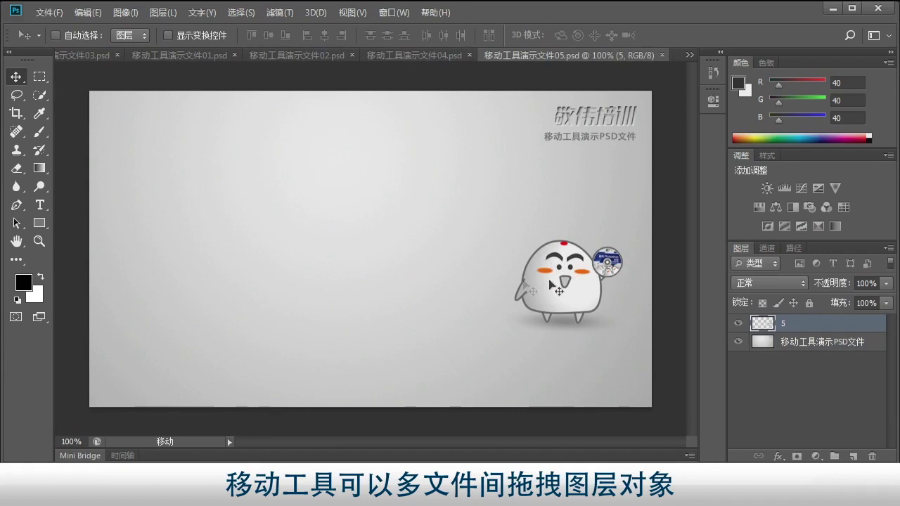
left_click(571, 332)
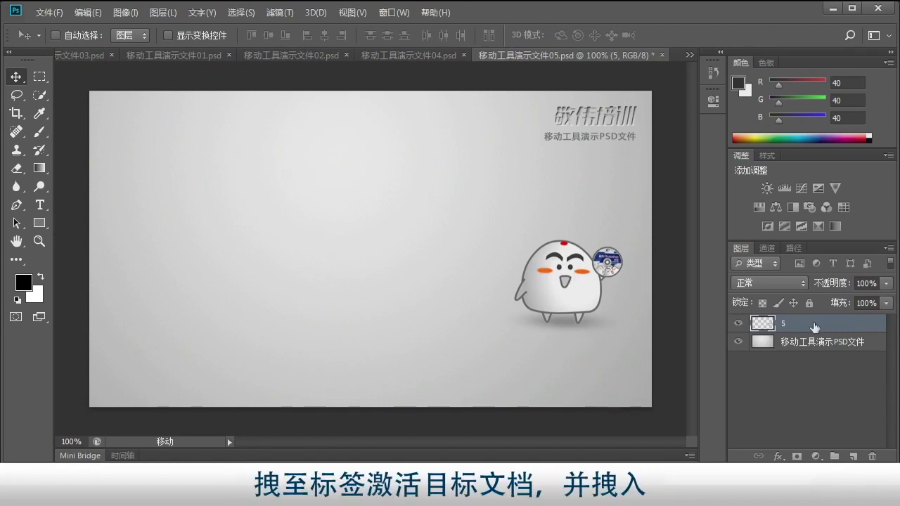
- Drag layer 5's disc-holding character into document 01, keeping the original in document 05
left_click(738, 324)
left_click(738, 324)
mouse_move(581, 301)
left_mouse_down()
mouse_move(326, 248)
mouse_move(203, 59)
left_mouse_up()
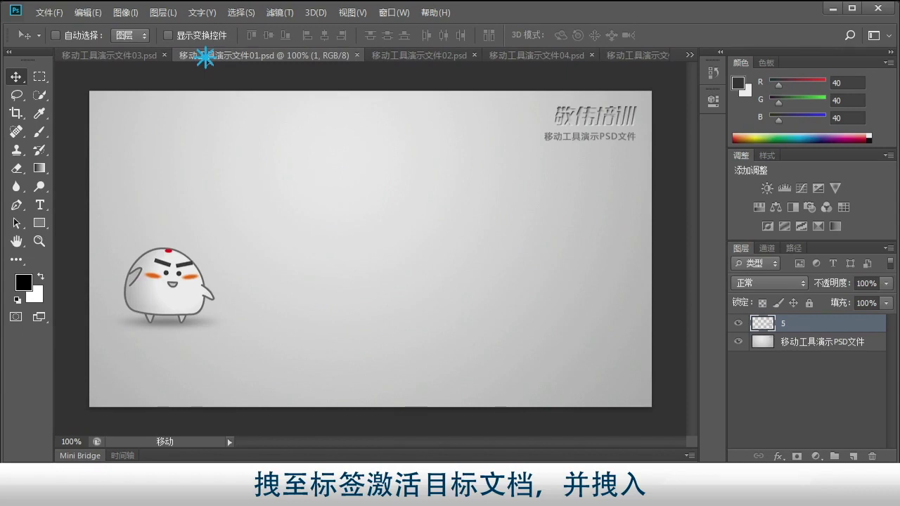
left_click_drag(205, 57, 267, 166)
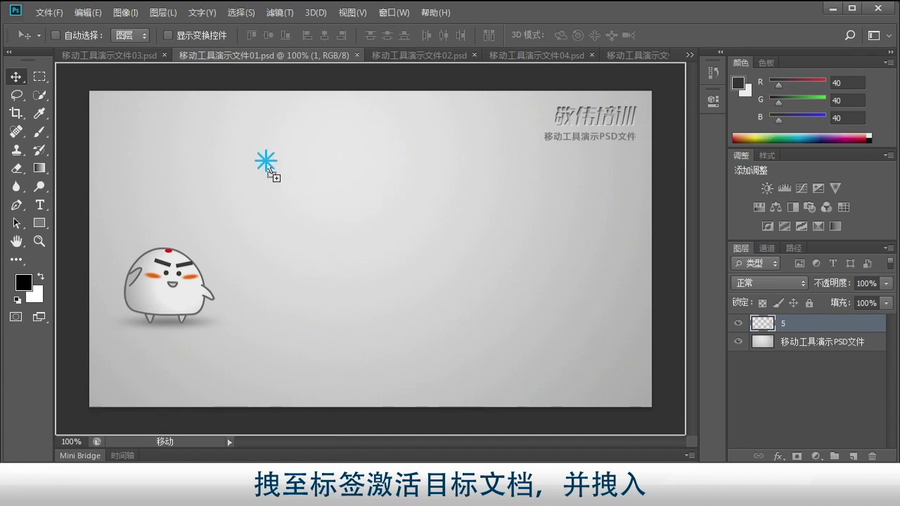
left_click_drag(268, 166, 266, 164)
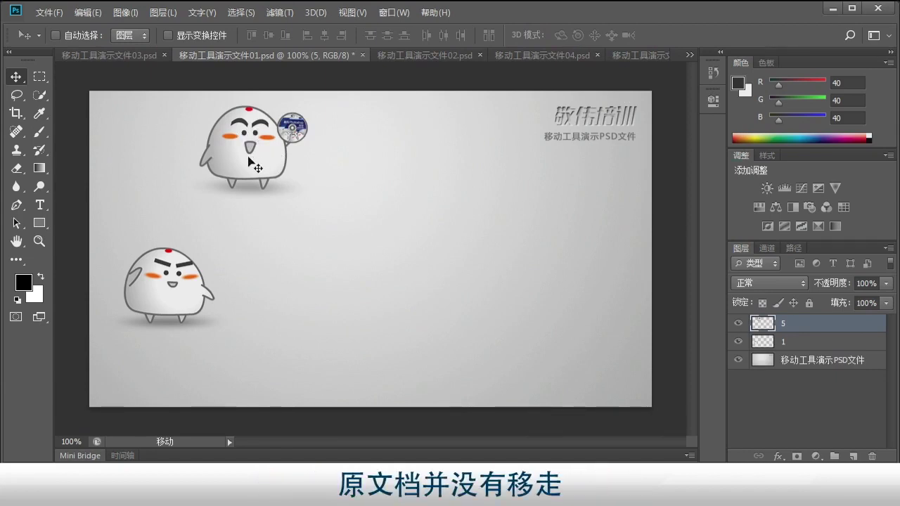
left_click(644, 55)
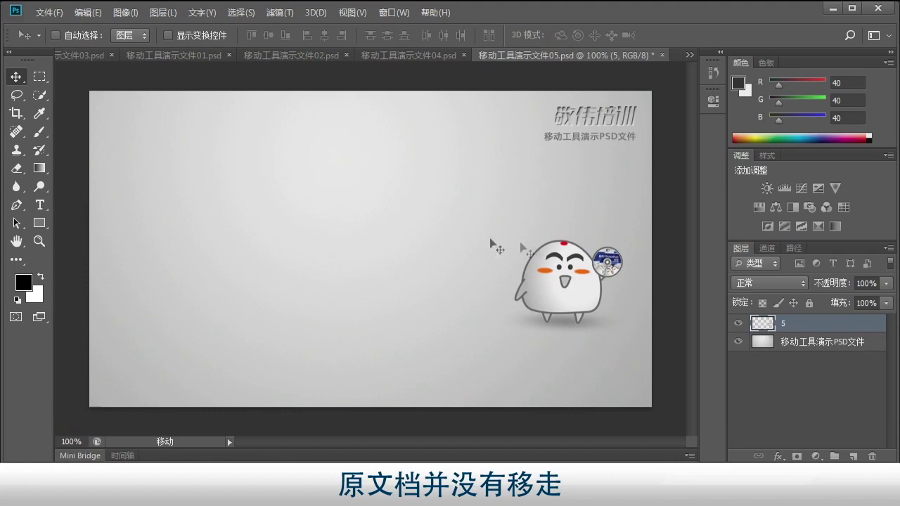
- Drag layer 3's grimacing character from document 03 onto document 01's canvas
left_click(172, 56)
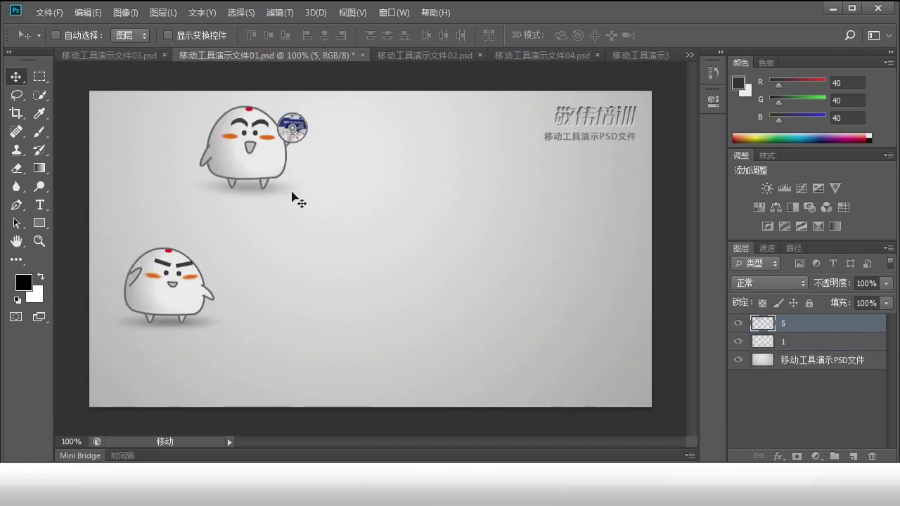
left_click(104, 57)
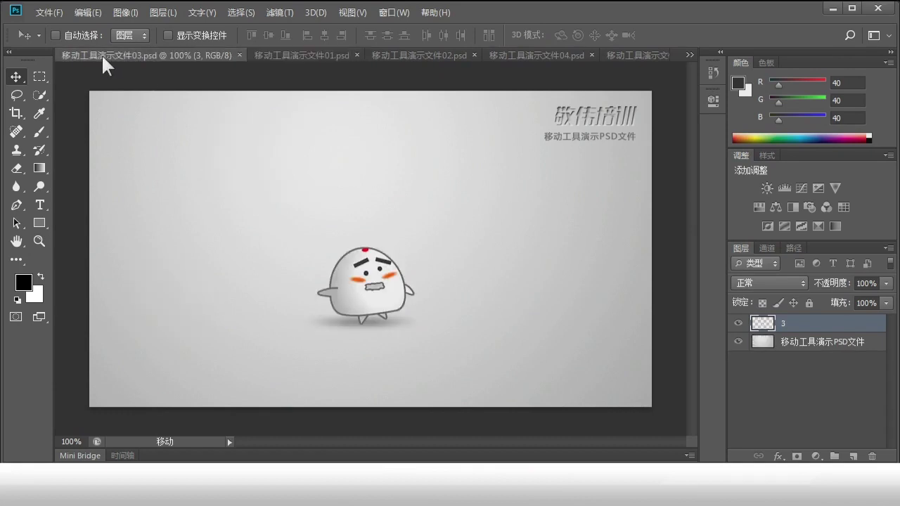
mouse_move(371, 254)
left_mouse_down()
mouse_move(301, 61)
mouse_move(427, 246)
left_mouse_up()
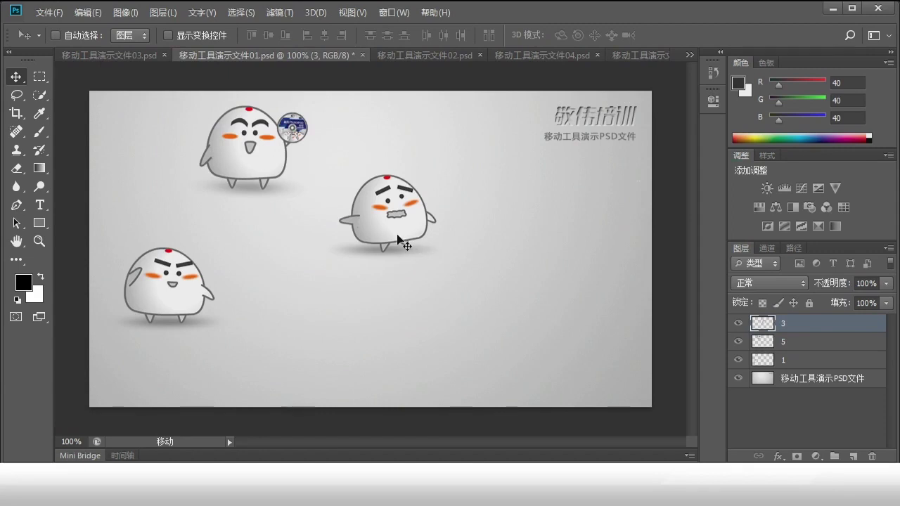
mouse_move(403, 242)
left_mouse_down()
mouse_move(271, 277)
mouse_move(255, 82)
mouse_move(492, 193)
left_mouse_up()
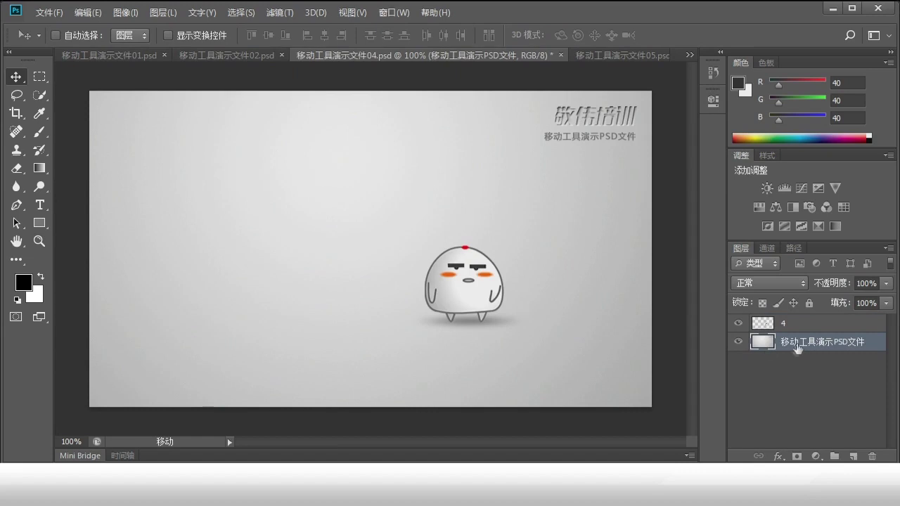
- Drag layer 4's closed-eyes character from document 04 into document 01, then bring in the next character
left_click(805, 322)
mouse_move(469, 292)
left_mouse_down()
mouse_move(213, 56)
mouse_move(274, 394)
left_mouse_up()
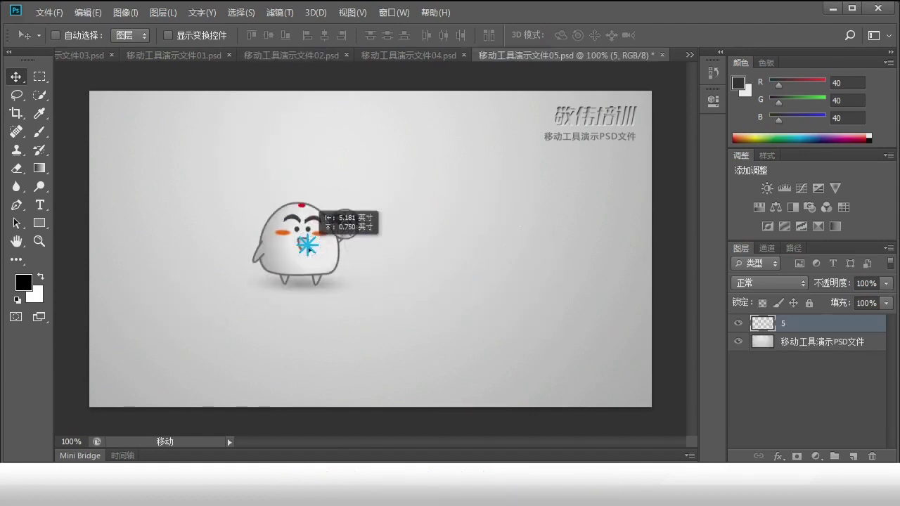
mouse_move(267, 225)
left_mouse_down()
mouse_move(213, 161)
mouse_move(177, 56)
mouse_move(217, 121)
mouse_move(274, 186)
mouse_move(303, 203)
left_mouse_up()
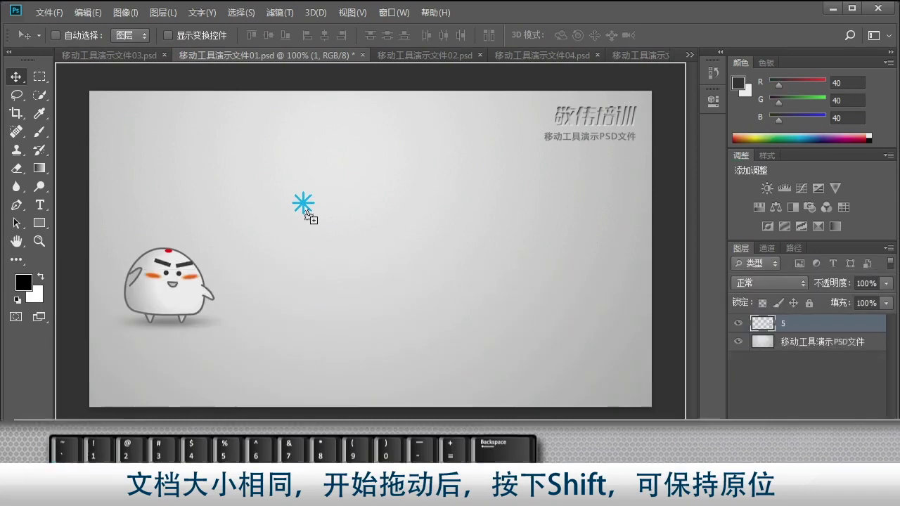
- Drop the remaining characters into document 01 at their original positions, stacked as layers 1–5
left_click_drag(303, 203, 303, 203)
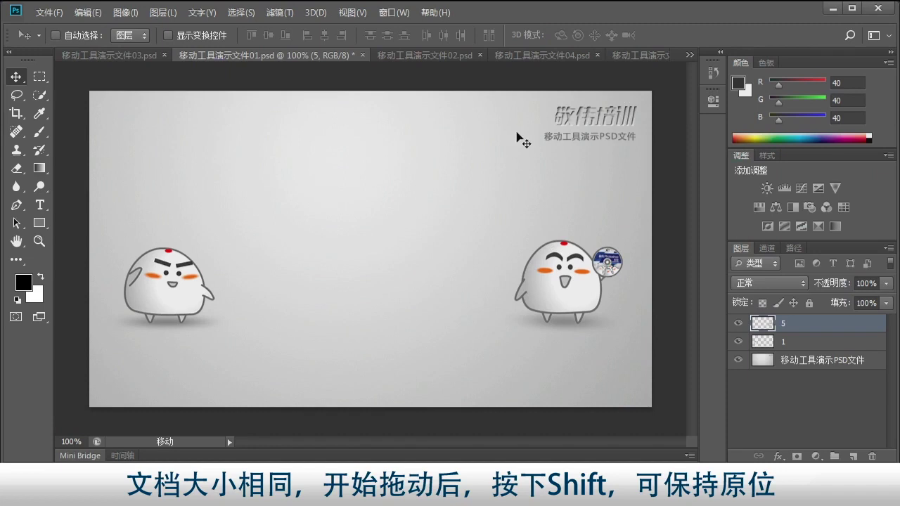
mouse_move(540, 104)
left_mouse_down()
mouse_move(628, 59)
mouse_move(631, 90)
left_mouse_up()
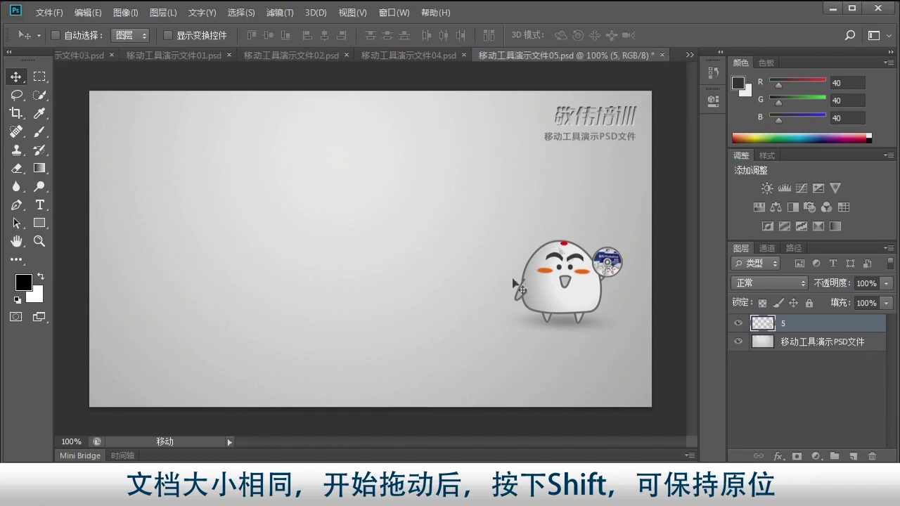
left_click(149, 56)
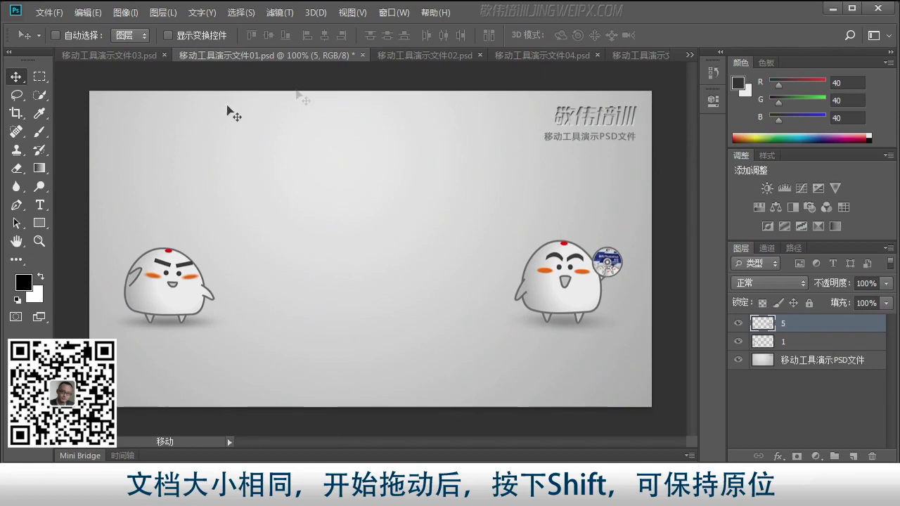
left_click_drag(301, 176, 171, 61)
mouse_move(170, 54)
left_mouse_down()
mouse_move(120, 59)
mouse_move(374, 287)
mouse_move(429, 63)
mouse_move(298, 195)
left_mouse_up()
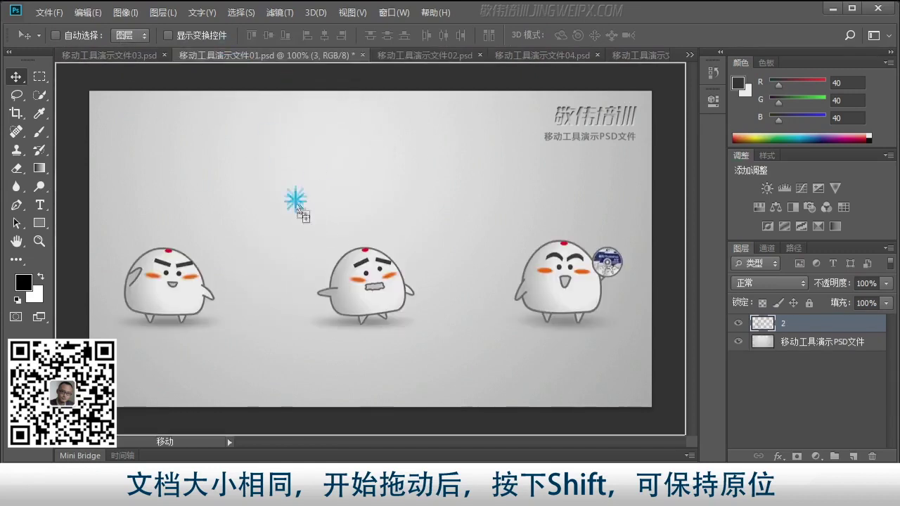
left_click_drag(241, 70, 324, 342)
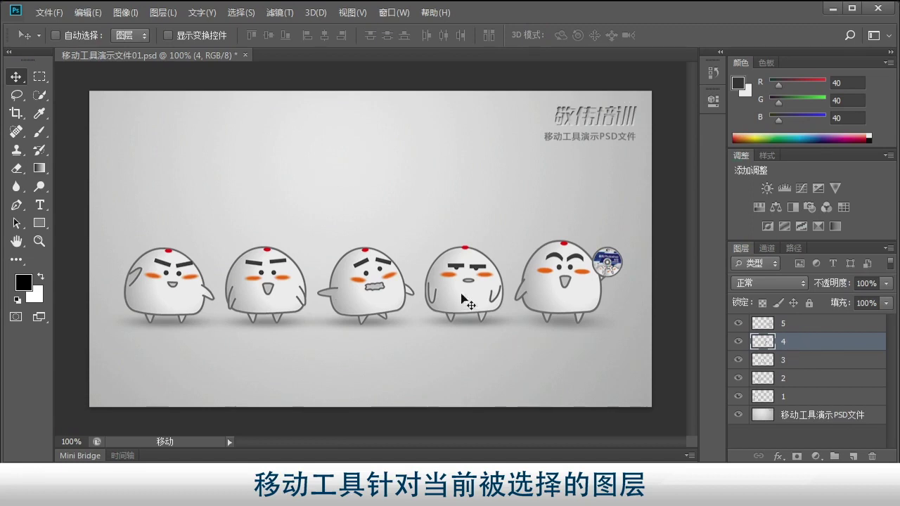
- Move layer 4's character up out of the row and reposition layer 2's character
mouse_move(475, 303)
left_mouse_down()
mouse_move(497, 225)
mouse_move(492, 211)
left_mouse_up()
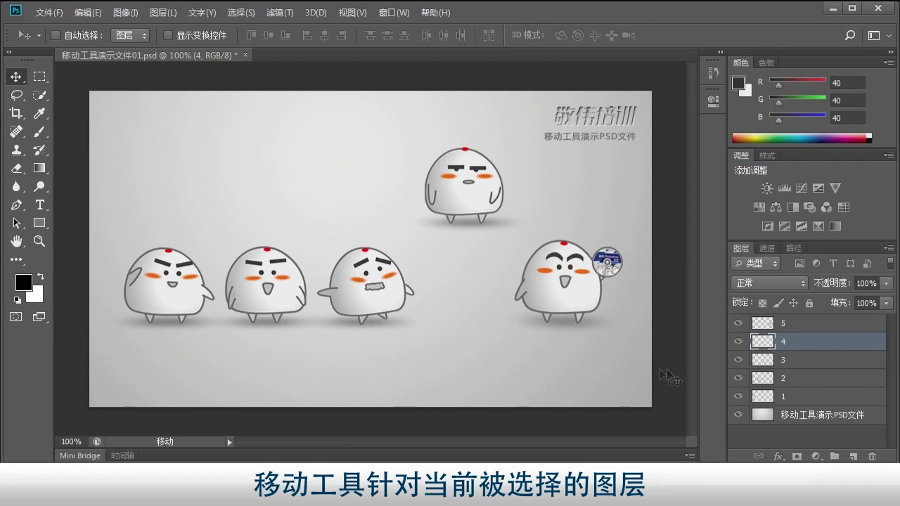
left_click(802, 379)
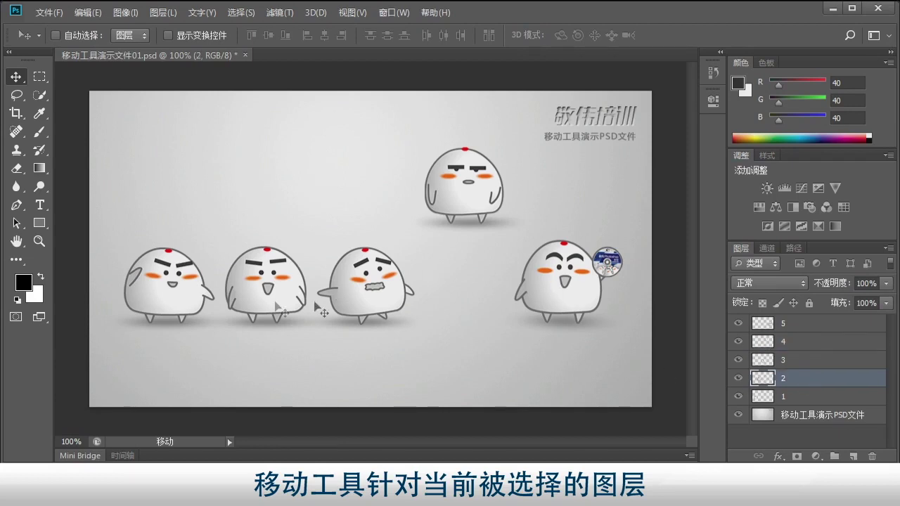
left_click_drag(268, 306, 378, 366)
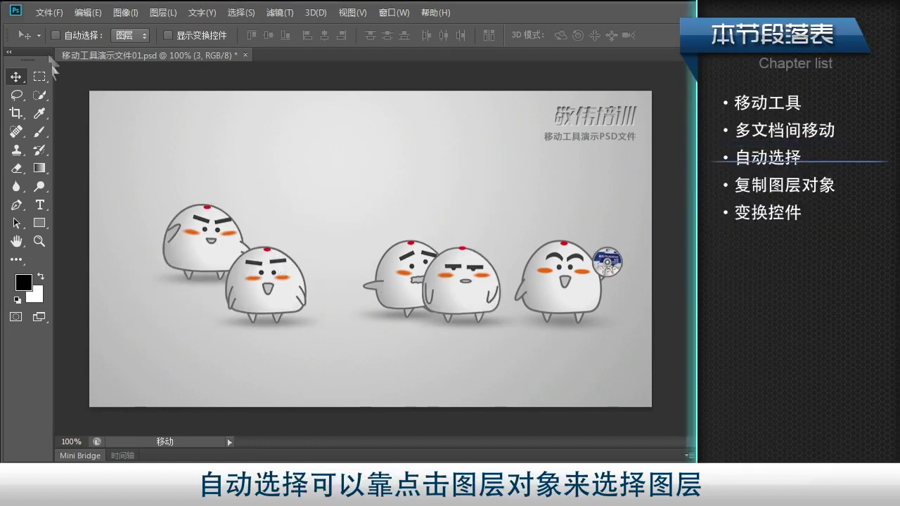
- Enable 自动选择 (Auto-Select) and drag the disc-holding, grimacing and closed-eyes characters to new spots
left_click(56, 35)
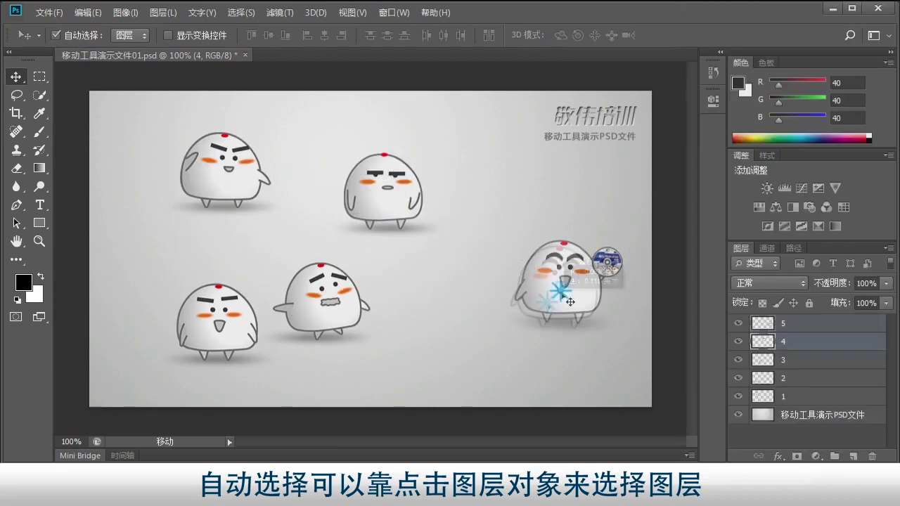
mouse_move(552, 299)
left_mouse_down()
mouse_move(443, 345)
mouse_move(532, 319)
left_mouse_up()
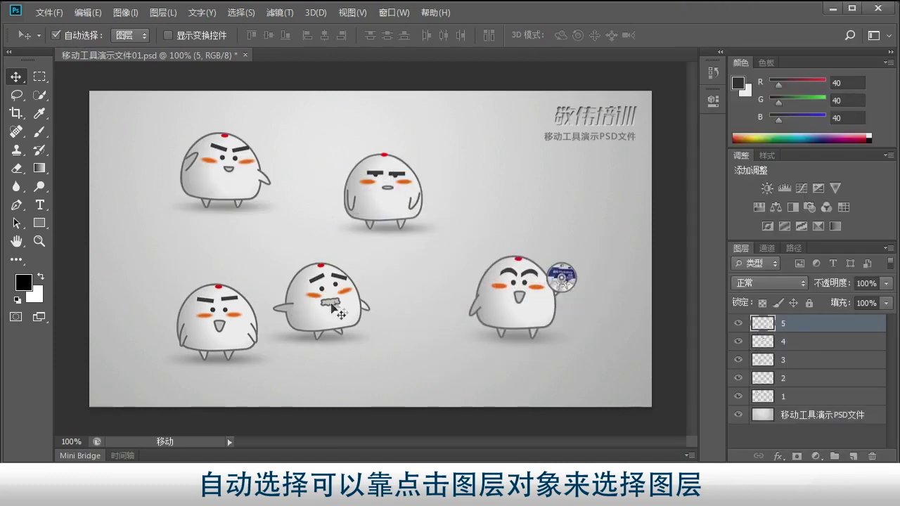
left_click_drag(336, 311, 422, 332)
left_click_drag(404, 225, 402, 270)
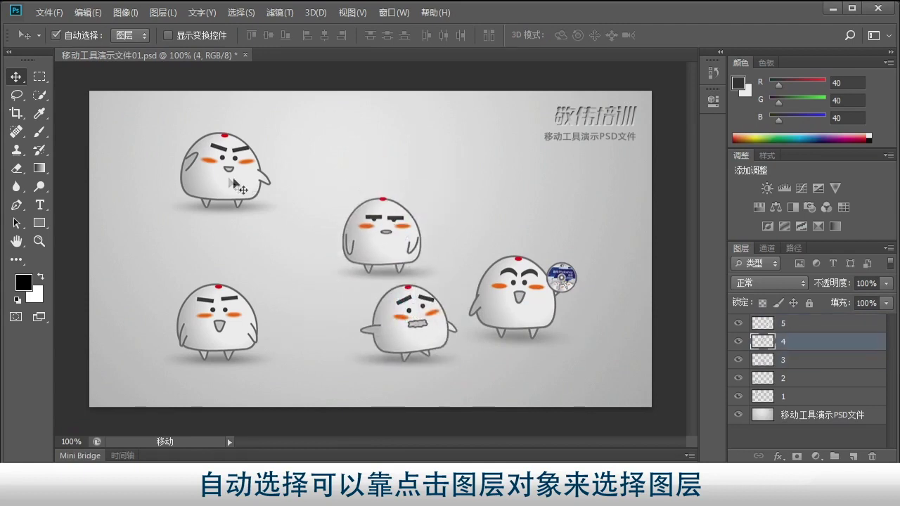
left_click_drag(237, 185, 281, 221)
- Keep rearranging the remaining characters, shifting them up, down and sideways across the canvas
left_click_drag(238, 330, 213, 271)
left_click_drag(297, 244, 315, 360)
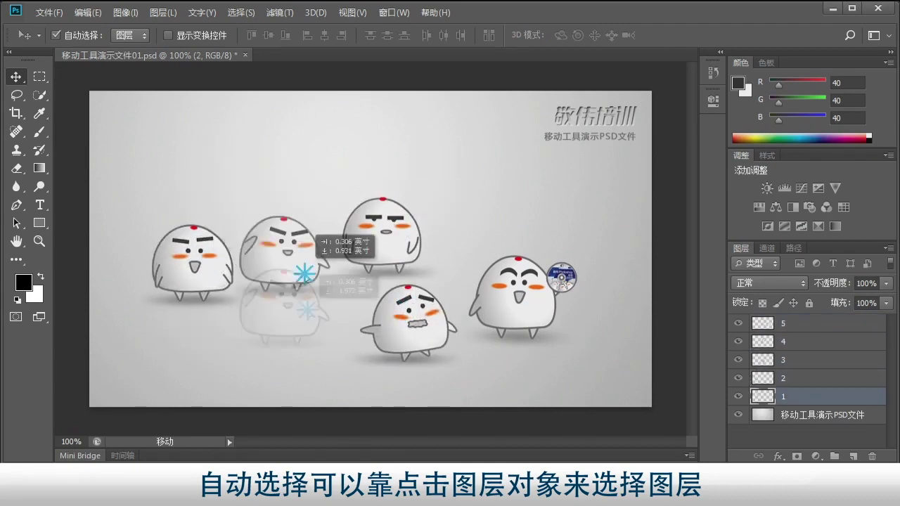
left_click_drag(387, 242, 358, 201)
left_click_drag(408, 320, 389, 275)
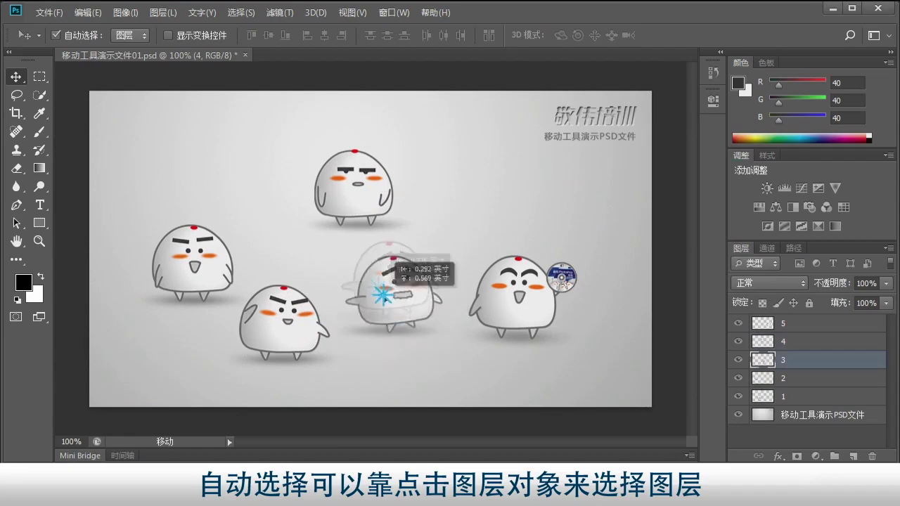
left_click_drag(510, 294, 485, 204)
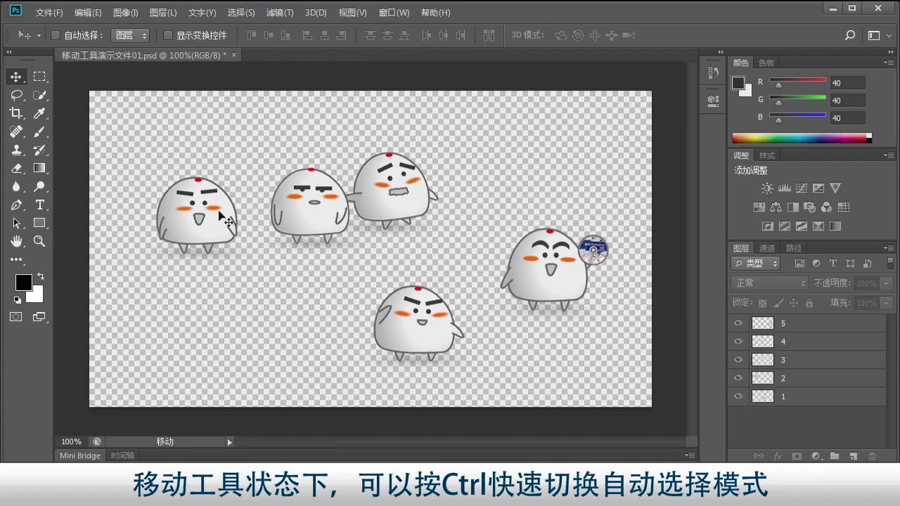
- Ctrl-click characters to select their layers, then drag the disc-holder up and left
left_click(219, 211, "ctrl")
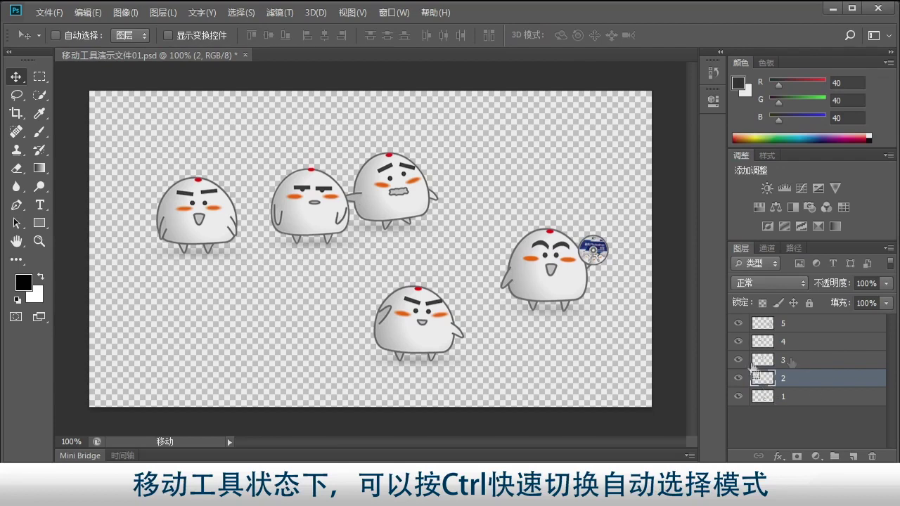
left_click(410, 333, "ctrl")
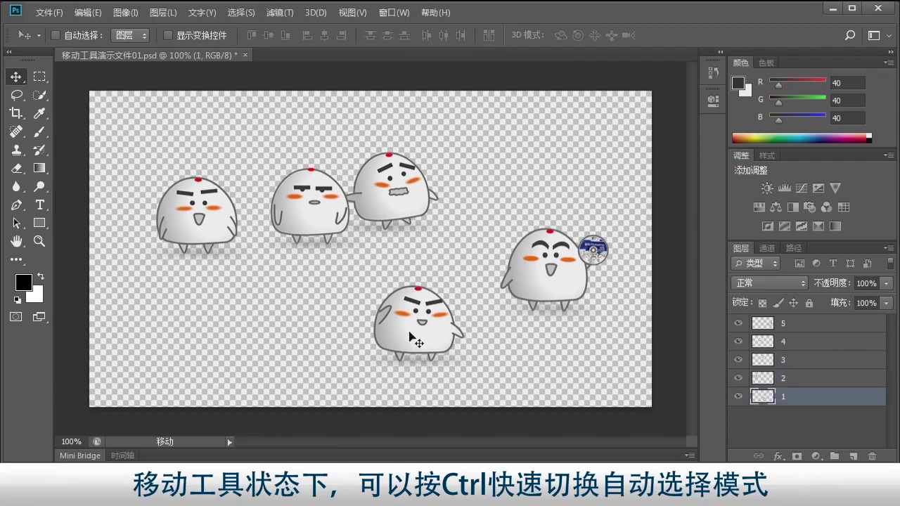
left_click(410, 199, "ctrl")
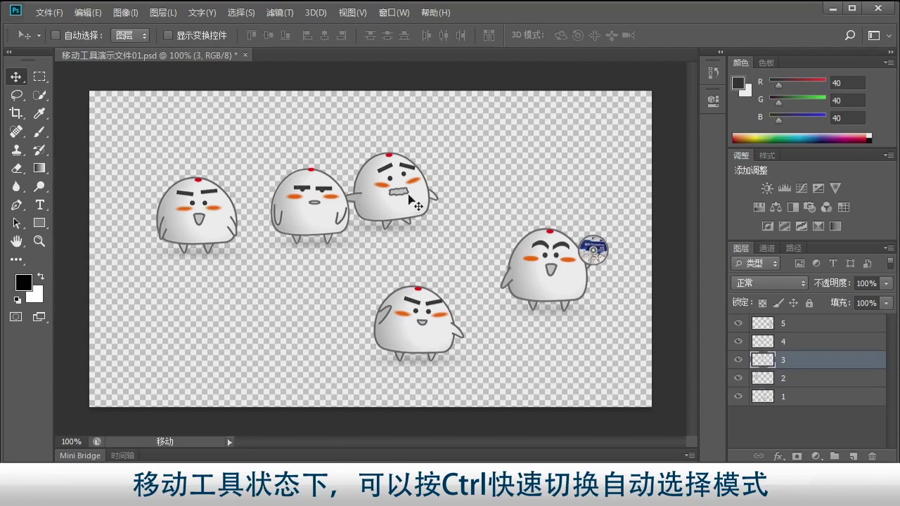
left_click(571, 276, "ctrl")
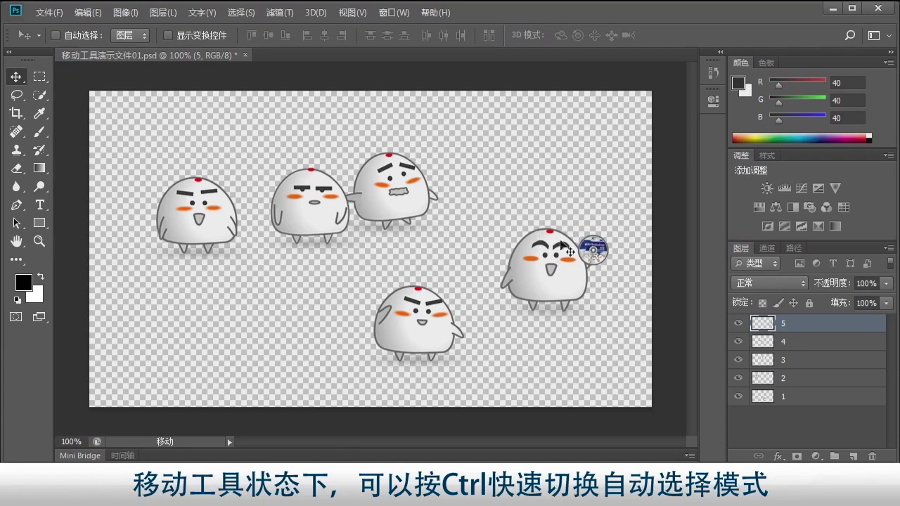
mouse_move(460, 232)
left_mouse_down()
mouse_move(438, 180)
mouse_move(478, 246)
left_mouse_up()
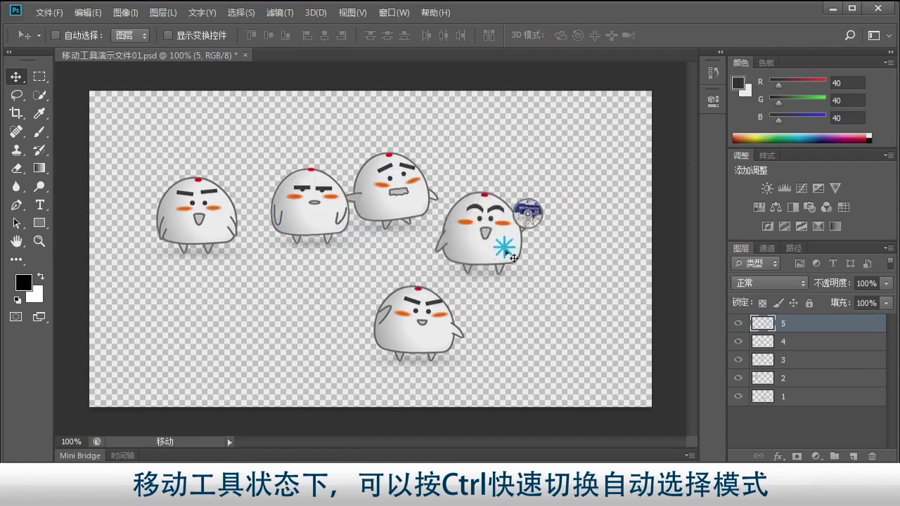
left_click_drag(478, 246, 495, 201)
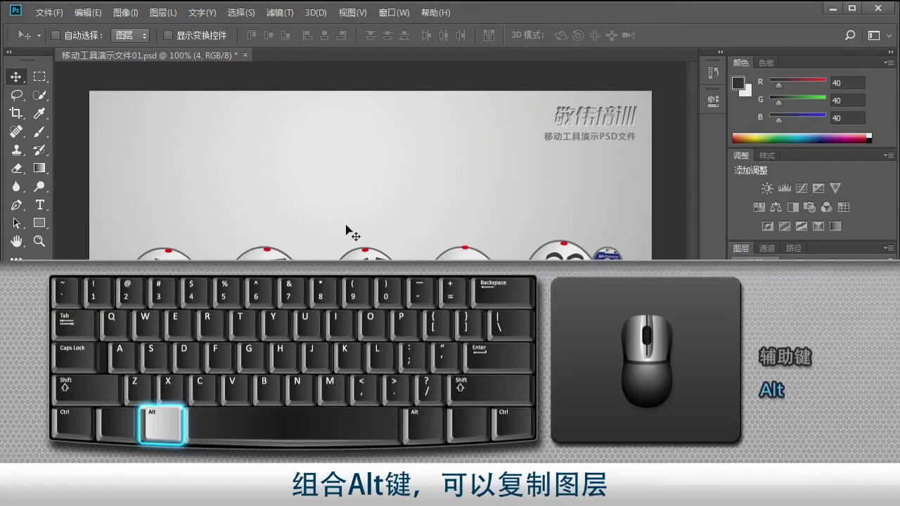
key("alt")
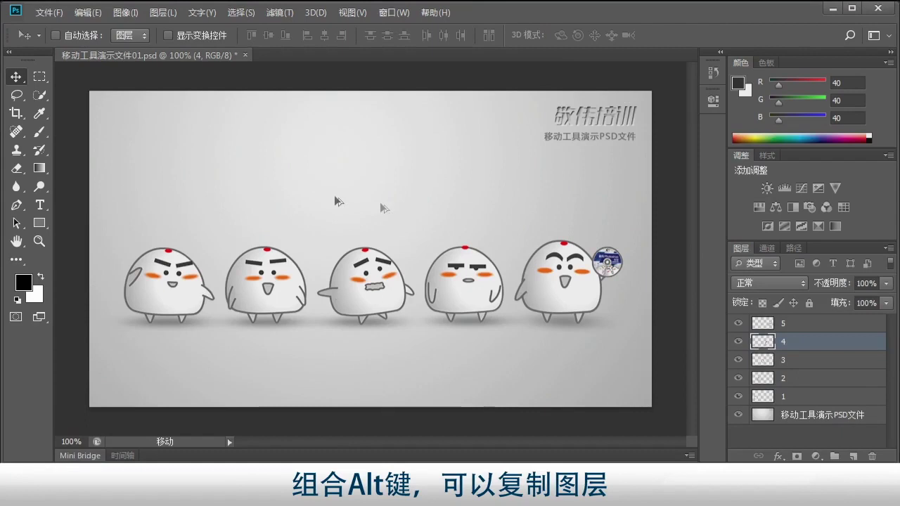
mouse_move(367, 210)
left_mouse_down()
mouse_move(303, 158)
mouse_move(346, 139)
left_mouse_up()
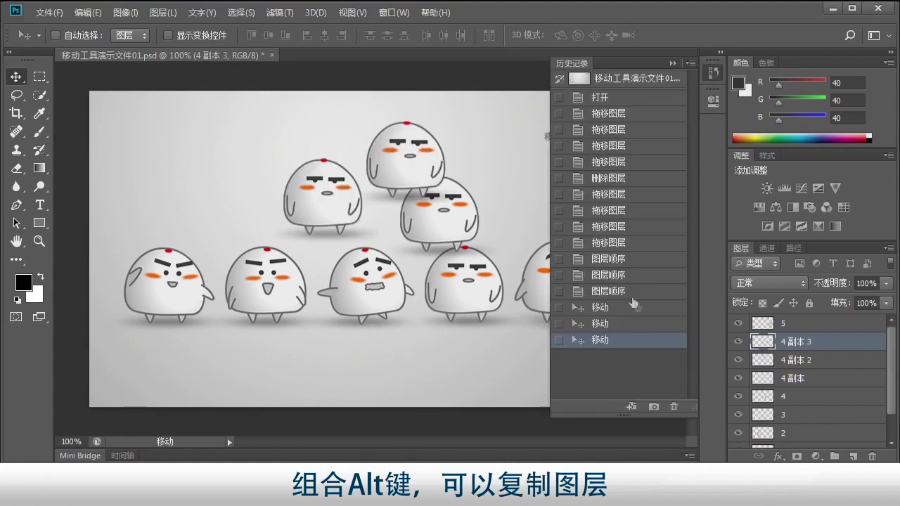
left_click(635, 294)
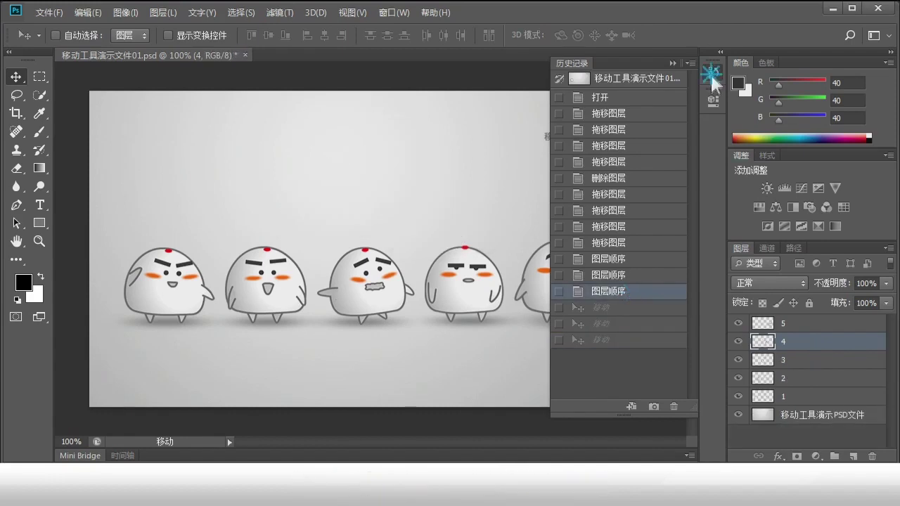
left_click(713, 71)
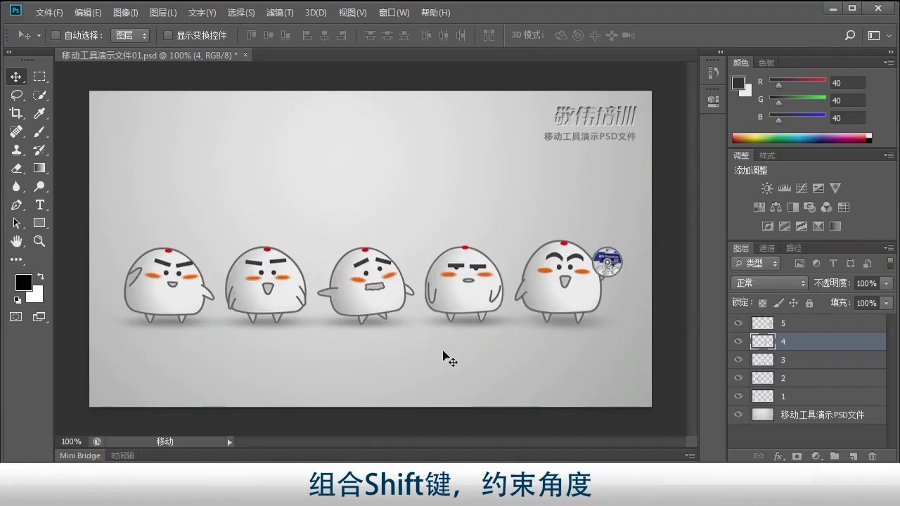
mouse_move(377, 256)
left_mouse_down()
mouse_move(375, 188)
mouse_move(394, 263)
mouse_move(373, 218)
mouse_move(453, 163)
left_mouse_up()
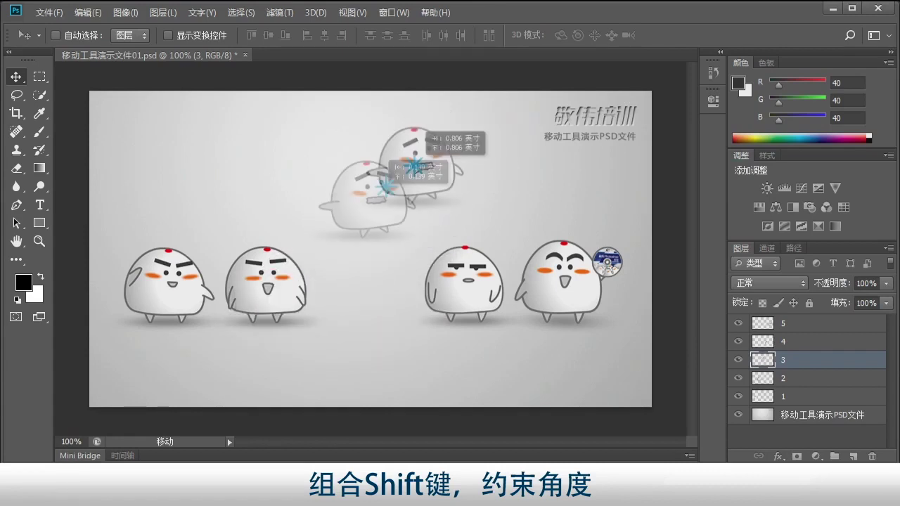
left_click_drag(454, 163, 316, 301)
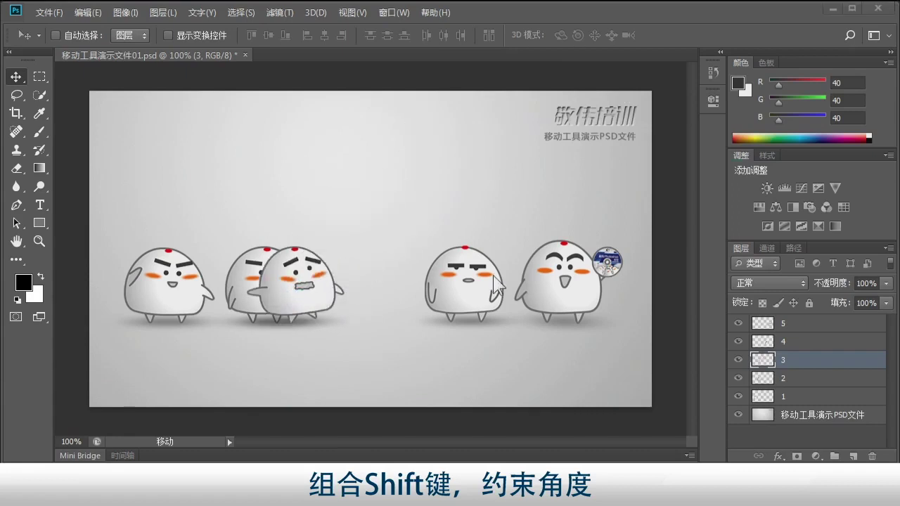
left_click(713, 72)
key("ctrl+z")
left_click(714, 73)
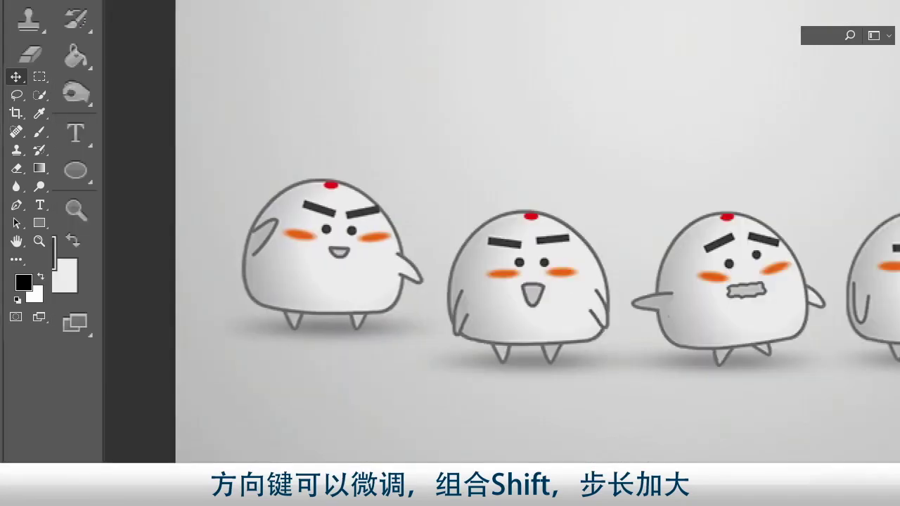
- Nudge layer 1's character with arrow and Shift+arrow keys until it sits raised at upper left
key("Left")
key("Left")
key("Left")
key("Left")
key("Right")
key("Right")
key("Right")
key("Right")
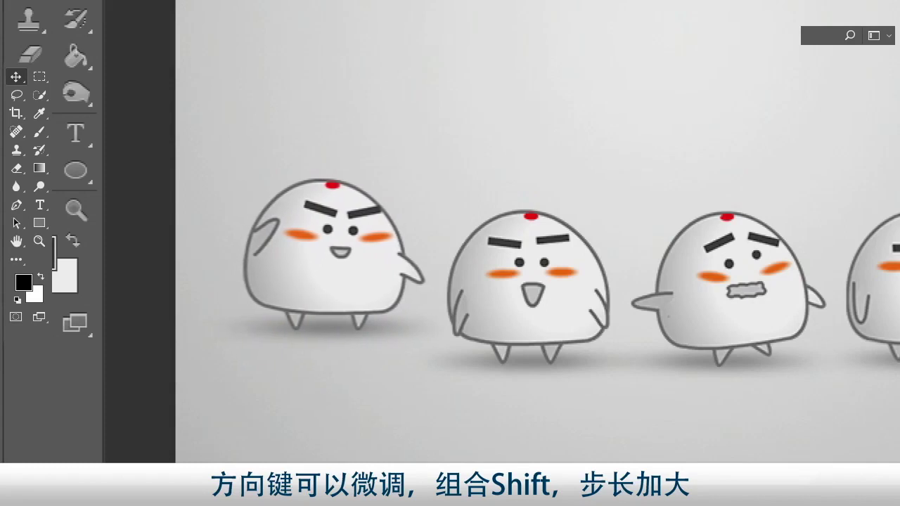
key("shift+Right")
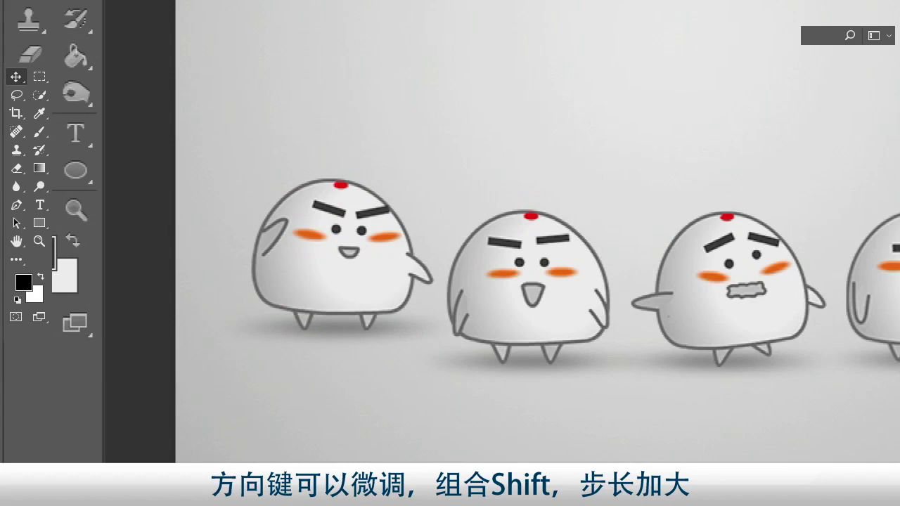
key("Up")
key("Up")
key("Up")
key("Up")
key("Up")
key("Up")
key("Up")
key("Up")
key("Up")
key("Up")
key("Up")
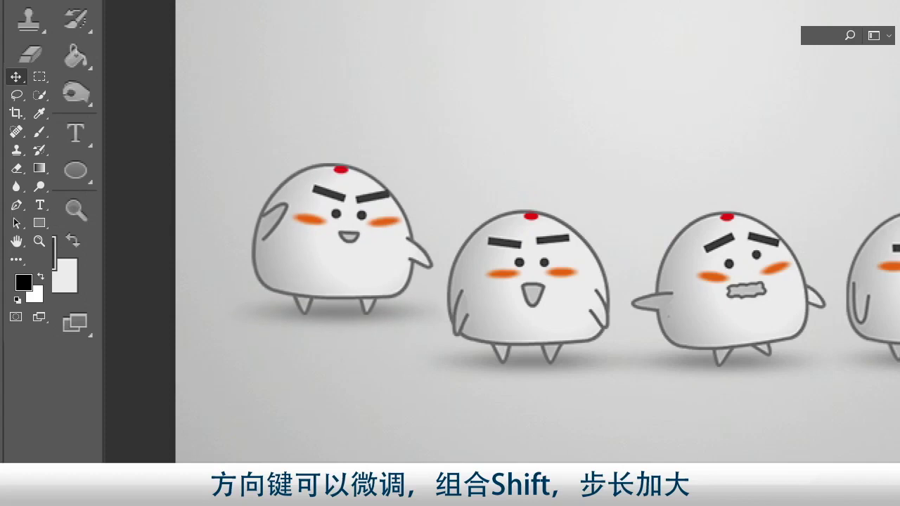
key("Up")
key("Up")
key("Up")
key("Up")
key("Up")
key("Up")
key("Up")
key("Up")
key("Up")
key("Up")
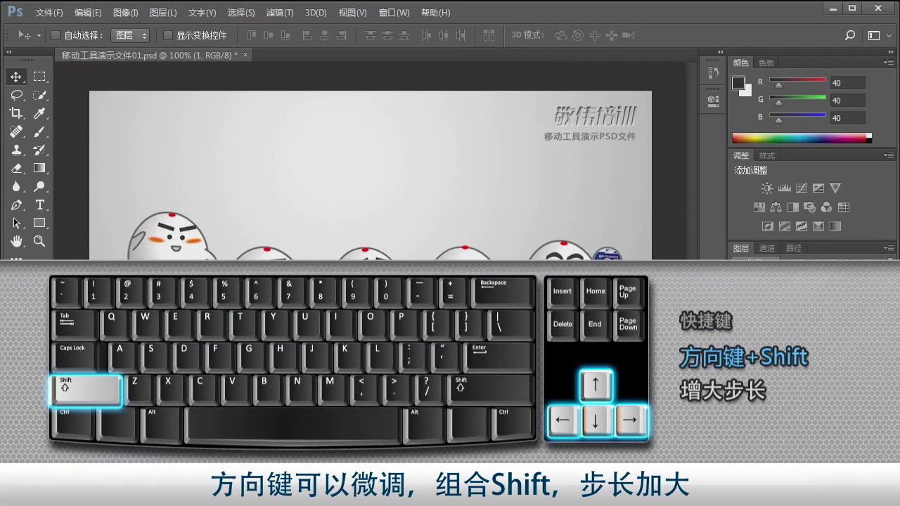
key("shift+Up")
key("shift+Up")
key("shift+Up")
key("shift+Up")
key("shift+Up")
key("shift+Up")
key("shift+Up")
key("shift+Up")
key("shift+Up")
key("shift+Up")
key("shift+Up")
key("shift+Up")
key("shift+Up")
key("shift+Up")
key("shift+Up")
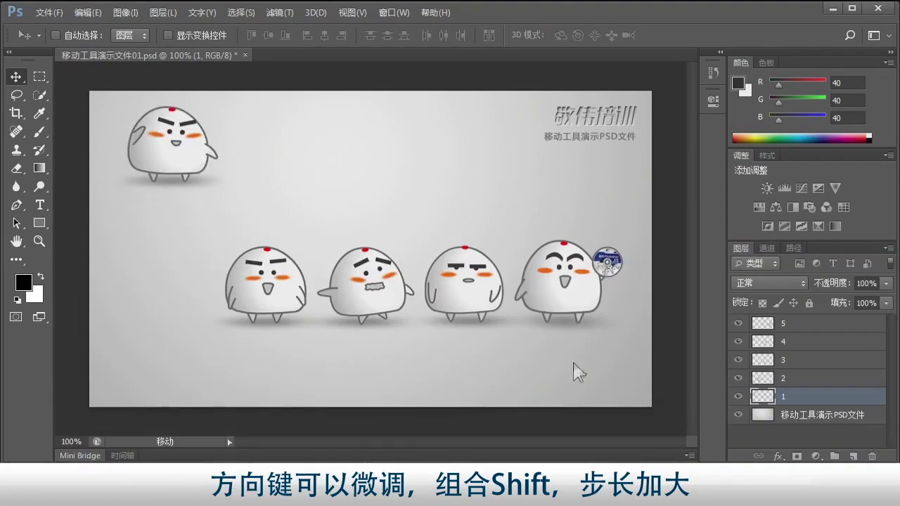
key("shift+Down")
key("shift+Down")
key("shift+Down")
key("shift+Right")
key("shift+Right")
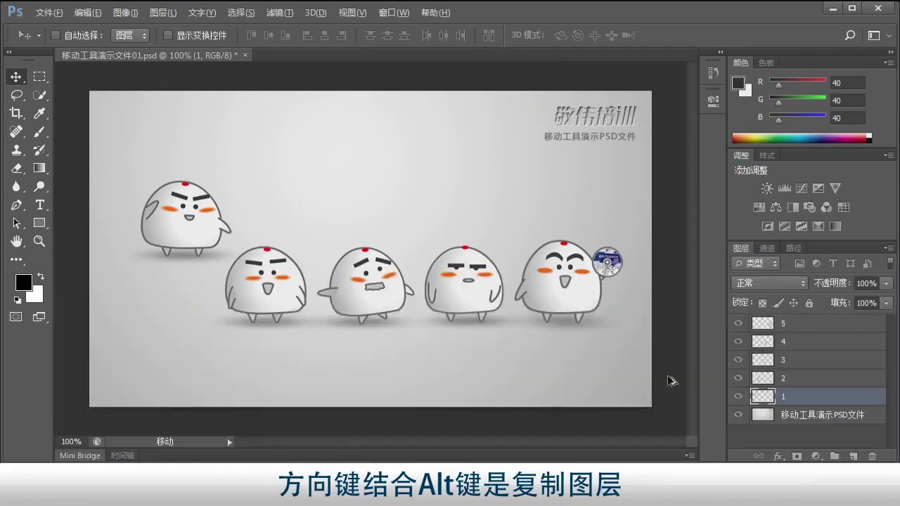
- Duplicate layer 1 as 1 副本 using Alt+Right, then select the original and the copy
key("alt+Right")
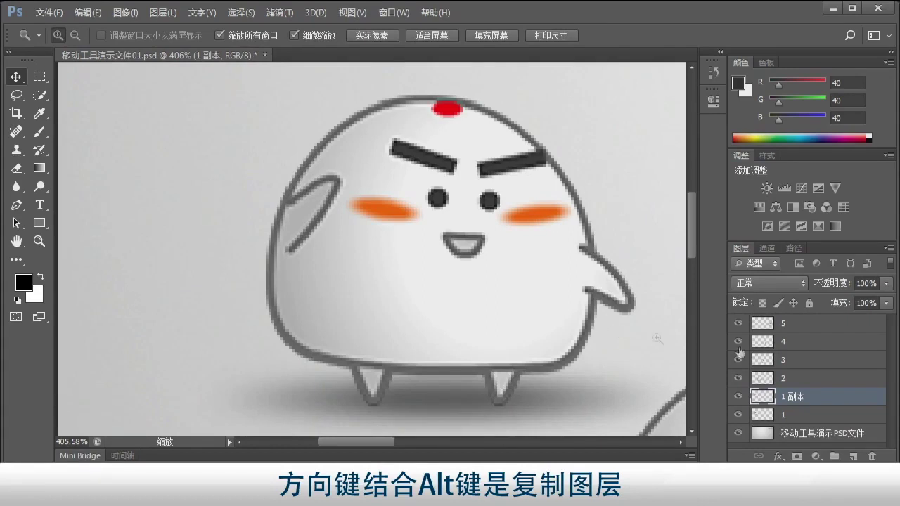
left_click(793, 419)
left_click(806, 399)
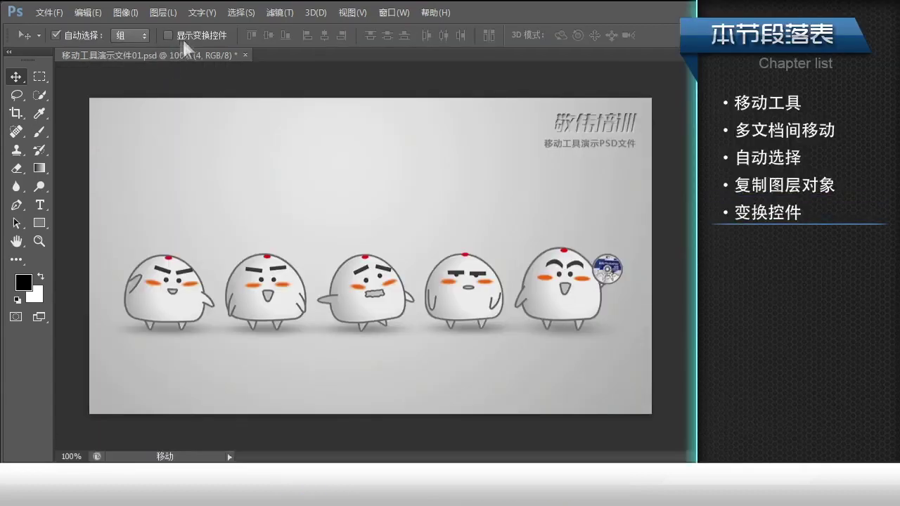
- Enable Show Transform Controls so handles appear around the layer 4 character
left_click(169, 36)
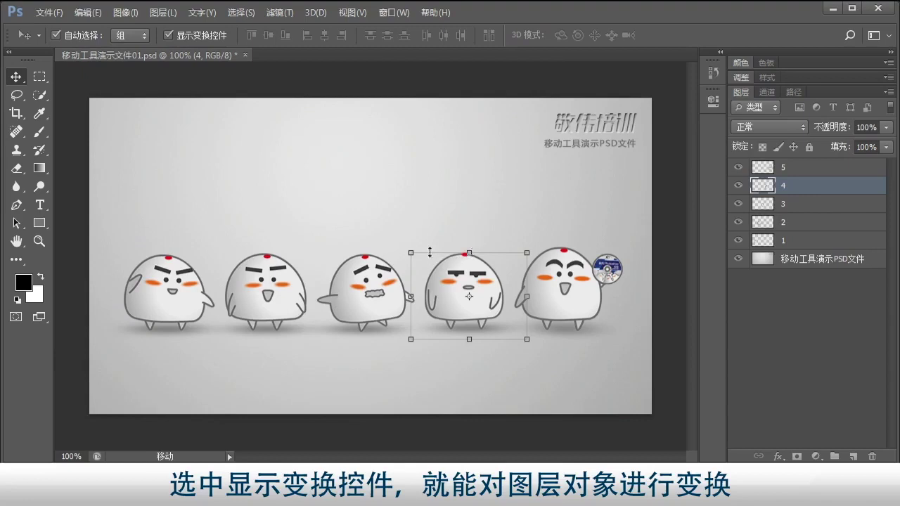
- Stretch, widen and rotate the fourth character using its transform handles
left_click_drag(469, 253, 476, 175)
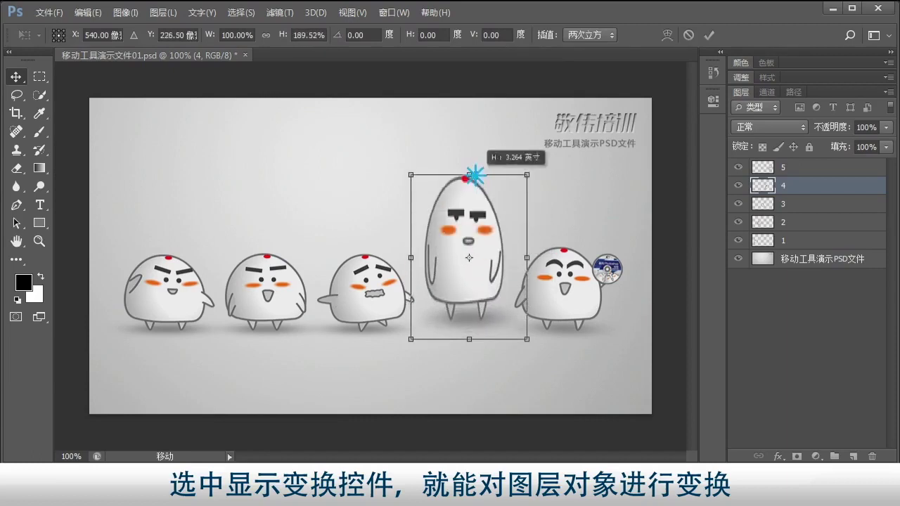
left_click_drag(411, 258, 328, 259)
left_click_drag(428, 341, 427, 276)
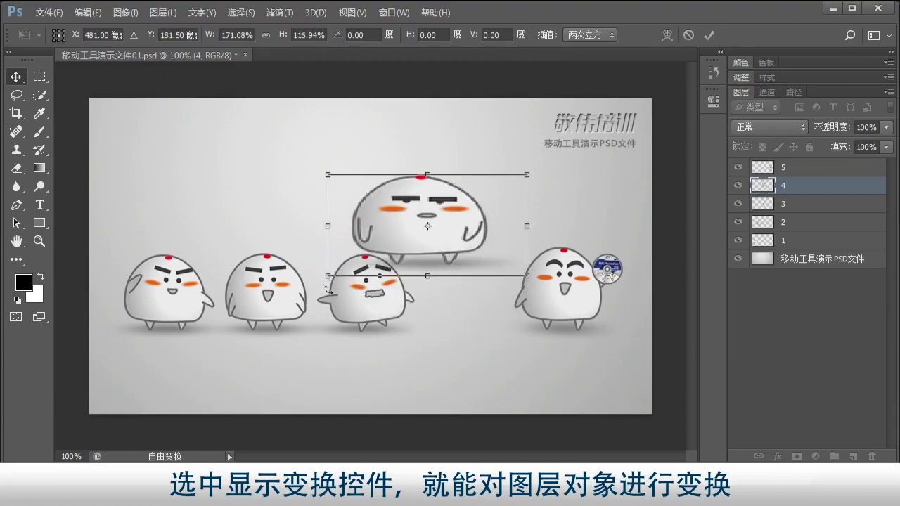
left_click_drag(327, 288, 291, 200)
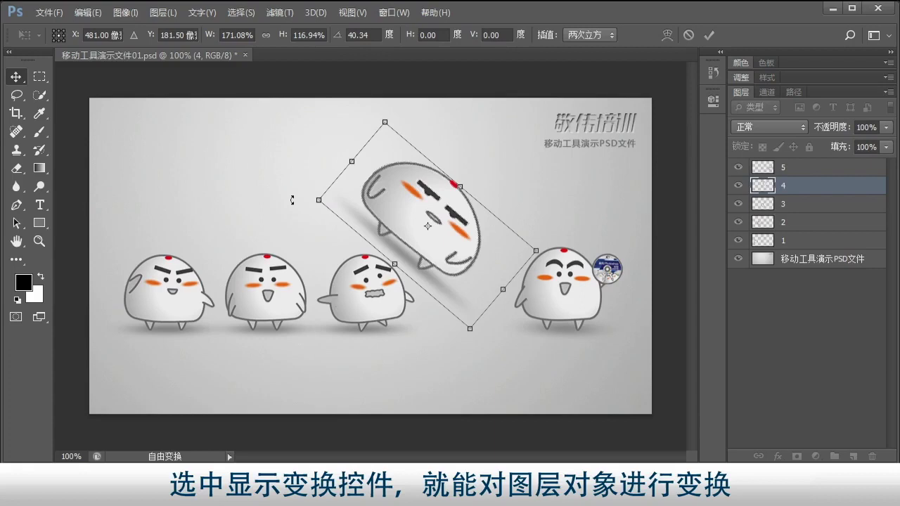
mouse_move(291, 199)
left_mouse_down()
mouse_move(561, 201)
mouse_move(326, 376)
mouse_move(358, 372)
mouse_move(546, 185)
mouse_move(455, 306)
mouse_move(358, 267)
left_mouse_up()
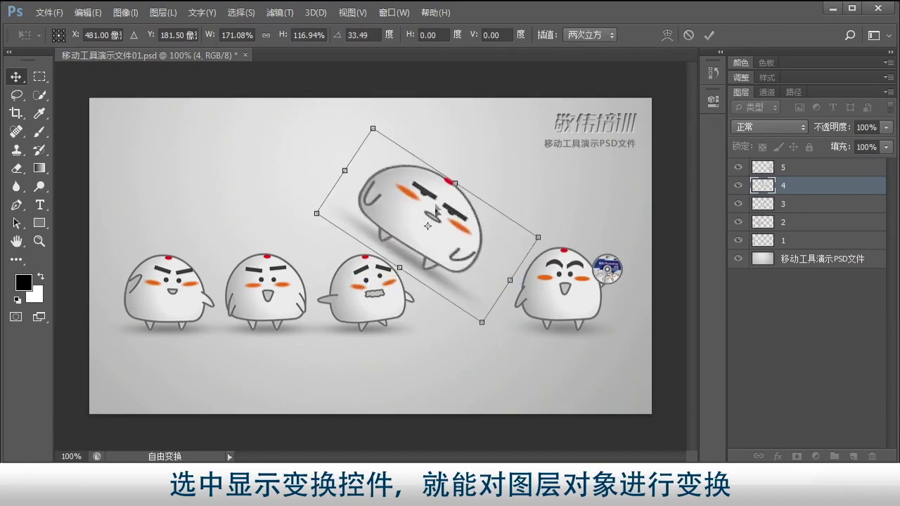
- Look at the transform options menu, then cancel the transform so the character returns upright
right_click(436, 206)
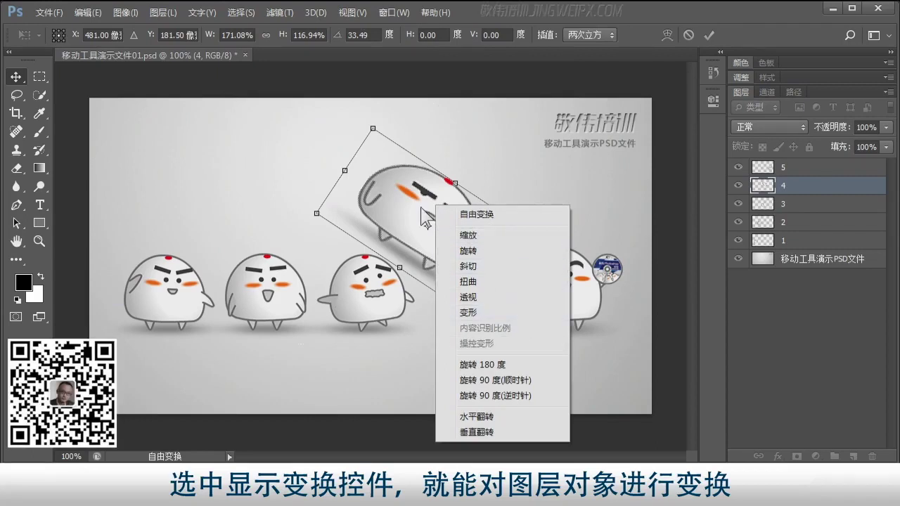
left_click(422, 208)
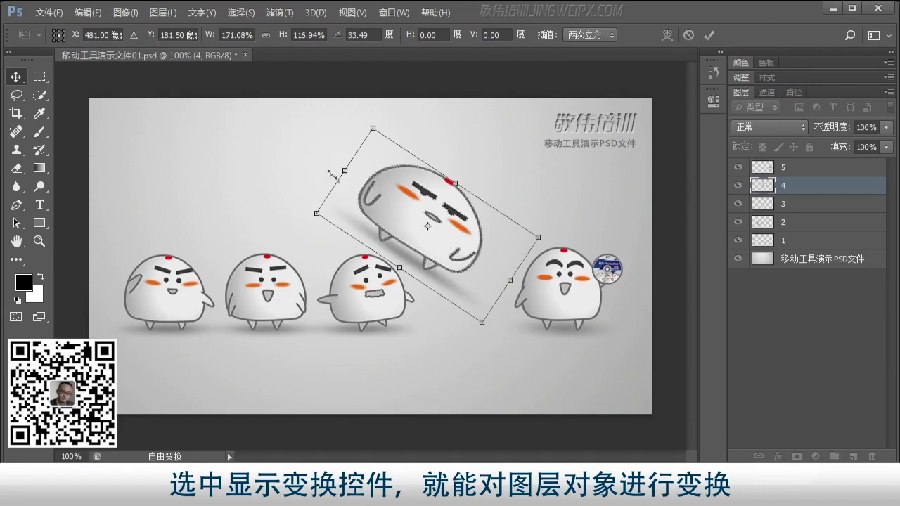
key("Escape")
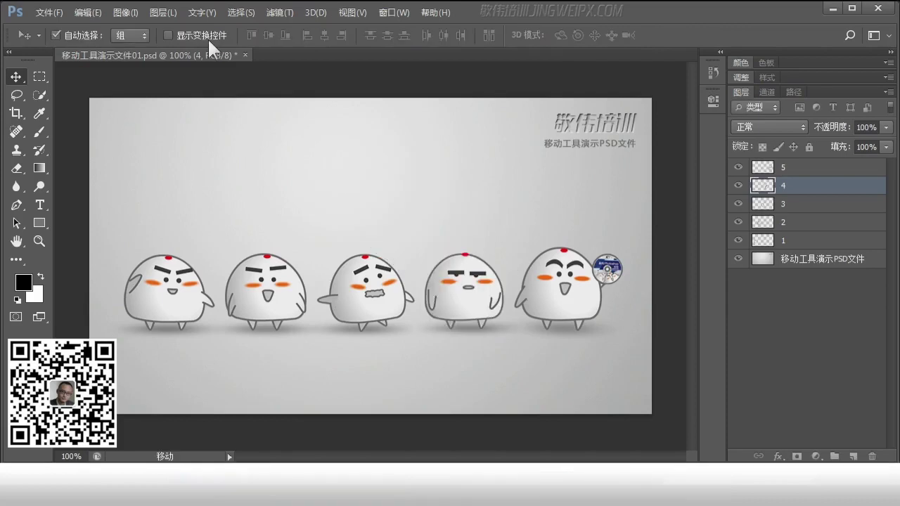